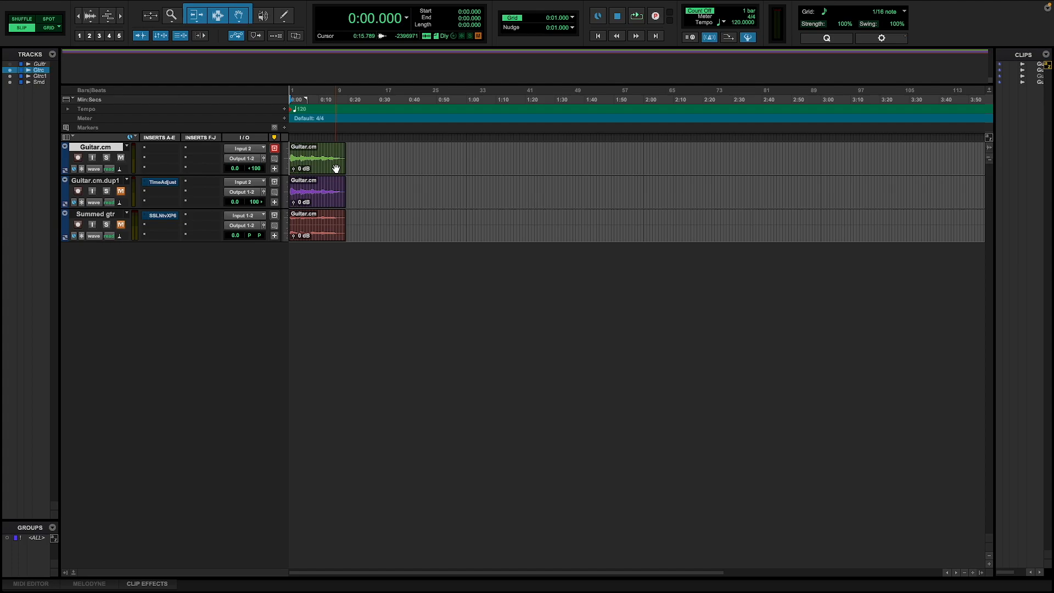
# Step: Audition the Guitar.cm track with its pan centred, and return the pan to 100 left
pyautogui.click(330, 169)
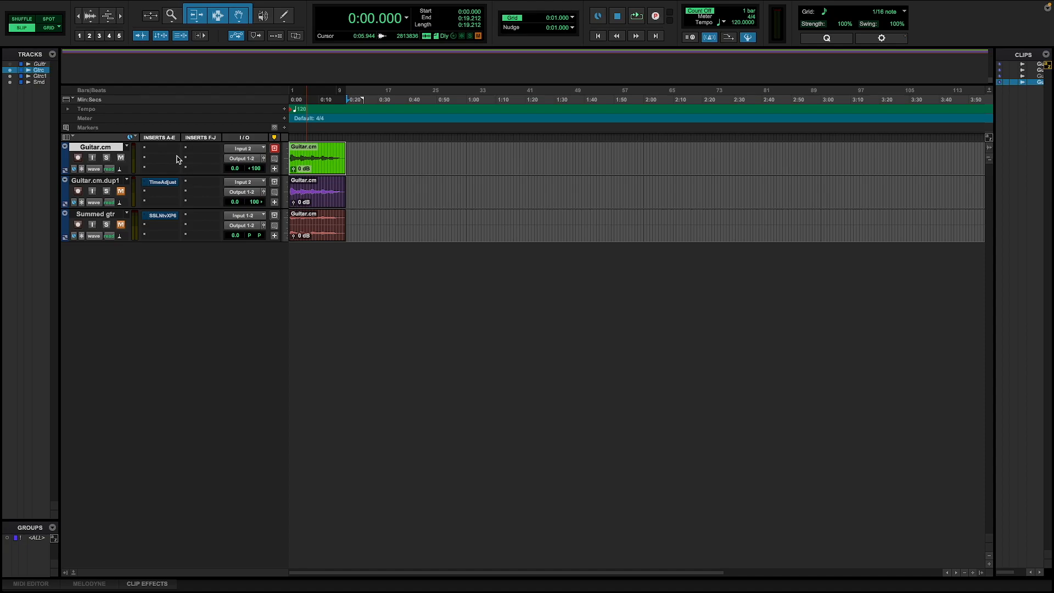
pyautogui.keyDown('alt'); pyautogui.click(257, 169); pyautogui.keyUp('alt')
pyautogui.press('space')
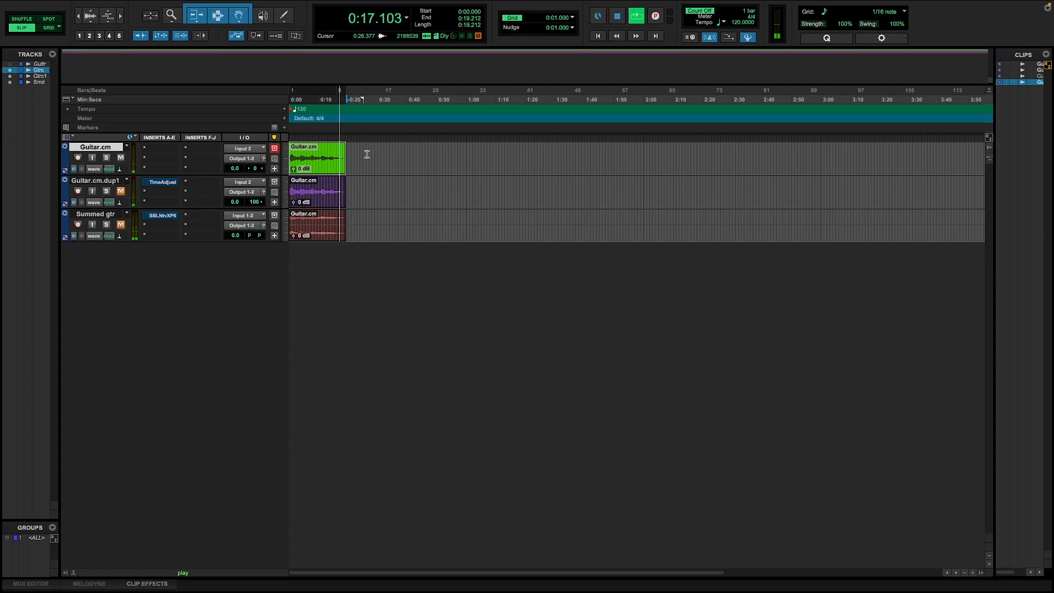
pyautogui.press('space')
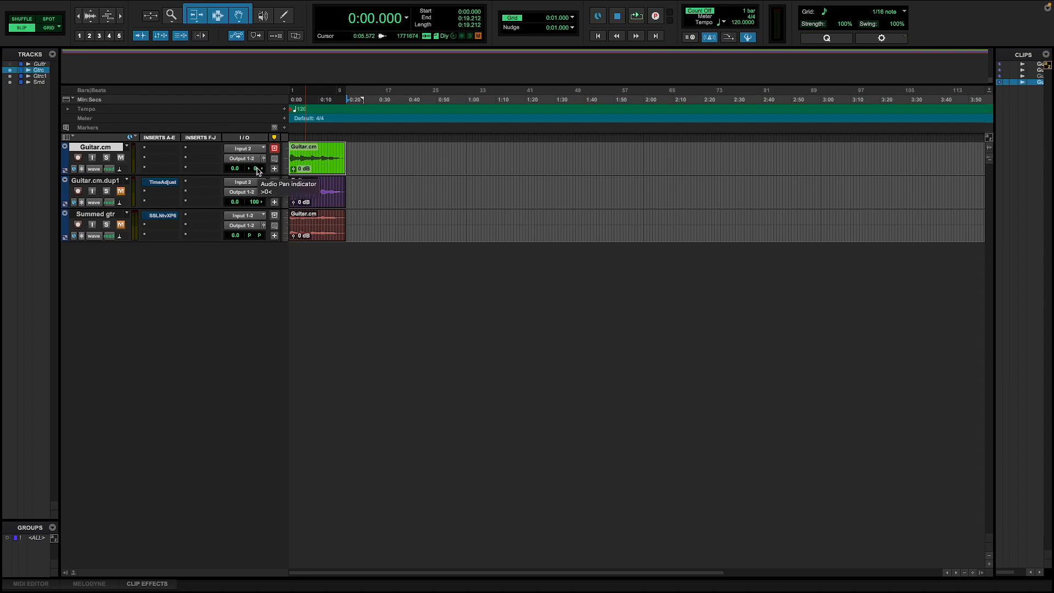
pyautogui.moveTo(258, 171); pyautogui.dragTo(187, 172)
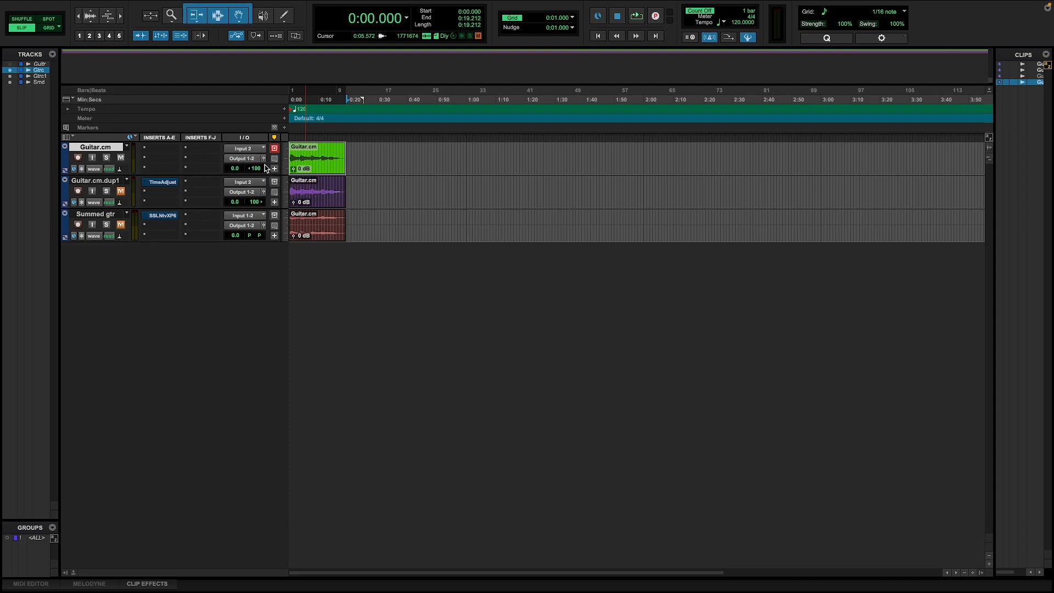
# Step: Unmute the Guitar.cm.dup1 track and play it back together with the Guitar.cm track
pyautogui.click(112, 181)
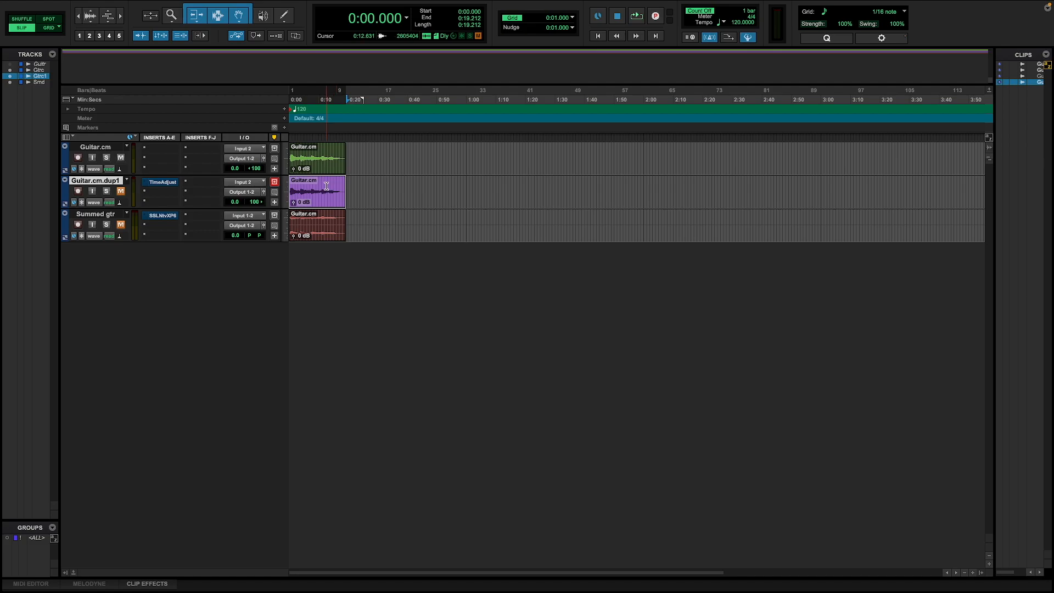
pyautogui.click(120, 191)
pyautogui.press('space')
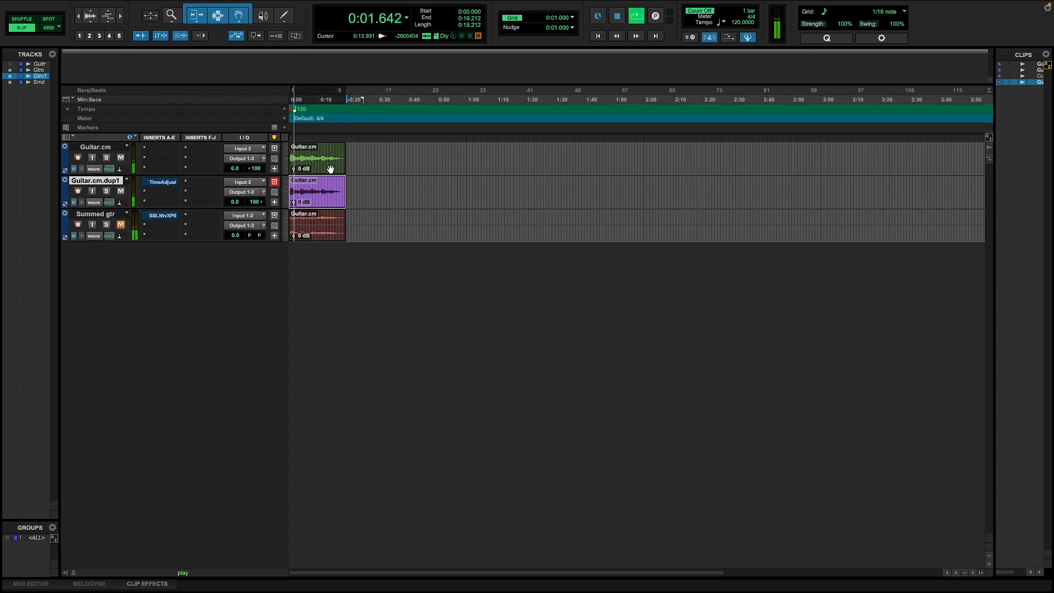
pyautogui.press('space')
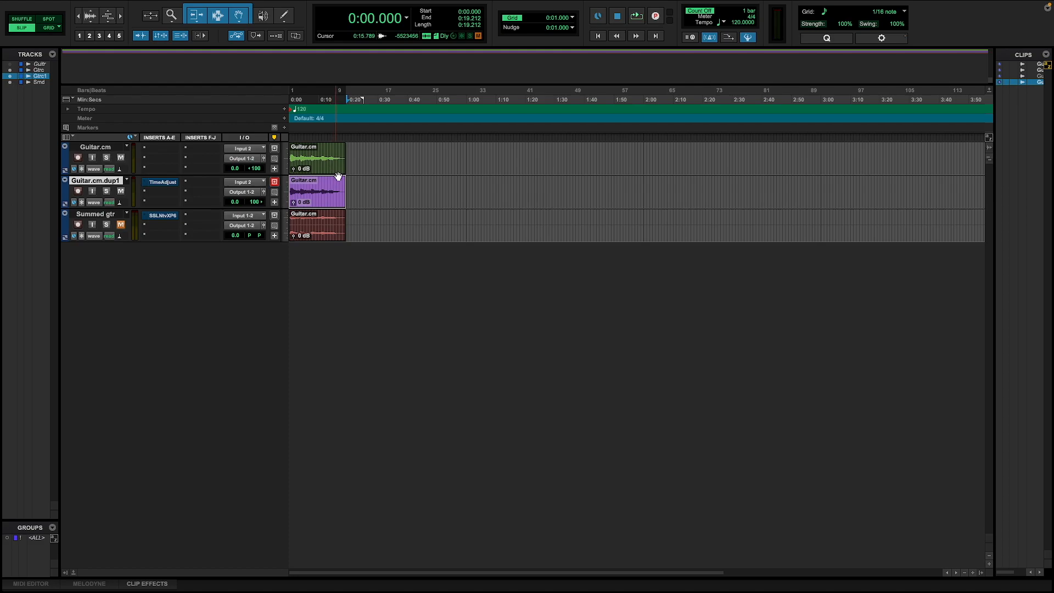
# Step: Enable and open the Time Adjuster insert on Guitar.cm.dup1, and audition both guitar tracks with its delay
pyautogui.keyDown('super'); pyautogui.click(168, 183); pyautogui.keyUp('super')
pyautogui.click(162, 183)
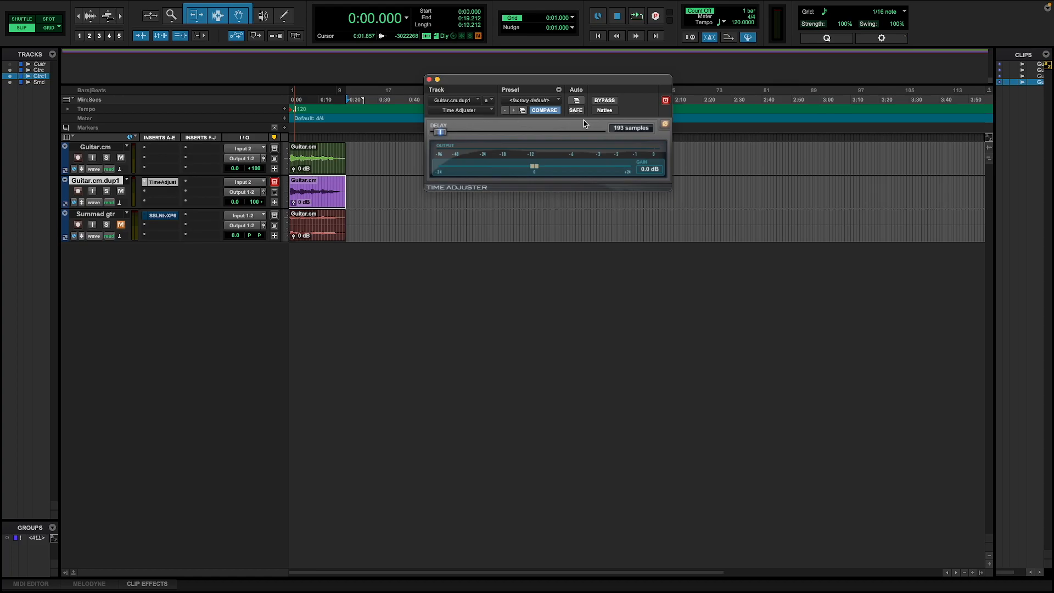
pyautogui.press('space')
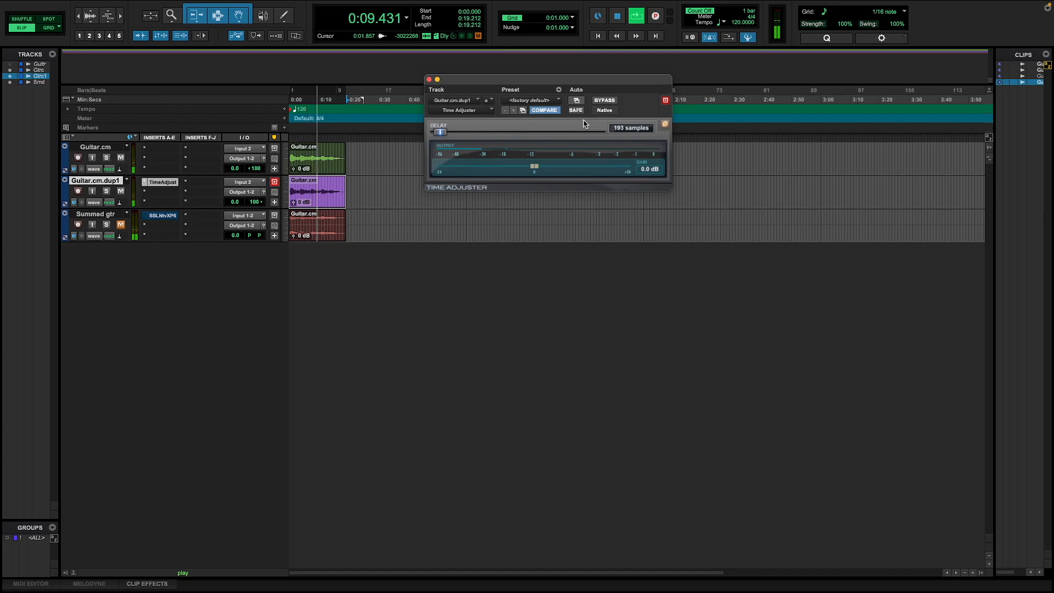
pyautogui.press('space')
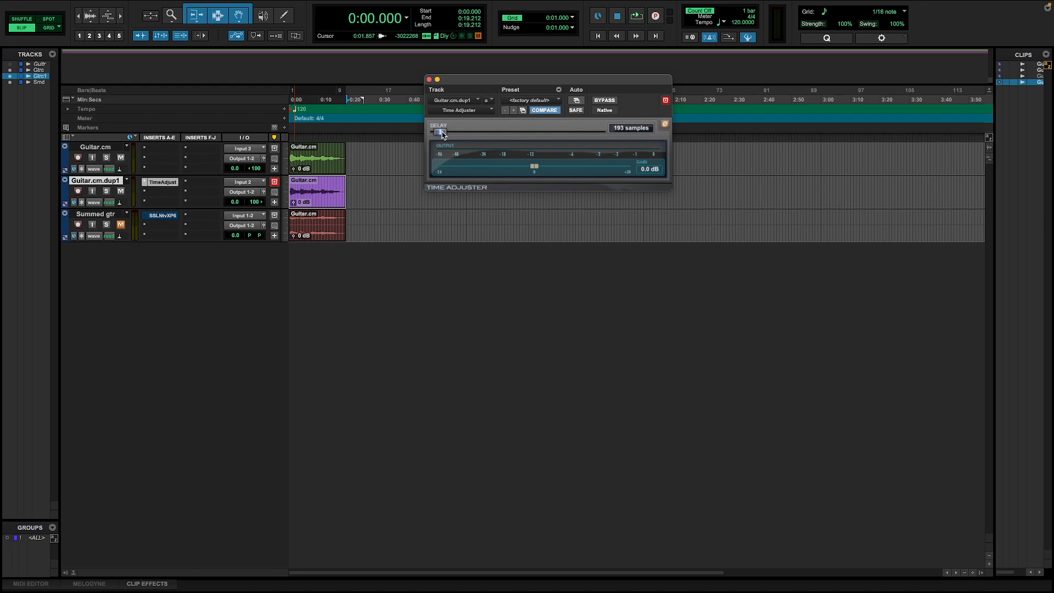
# Step: Set the Time Adjuster delay to 165 samples during playback, and audition the guitars again before closing the plug-in
pyautogui.press('space')
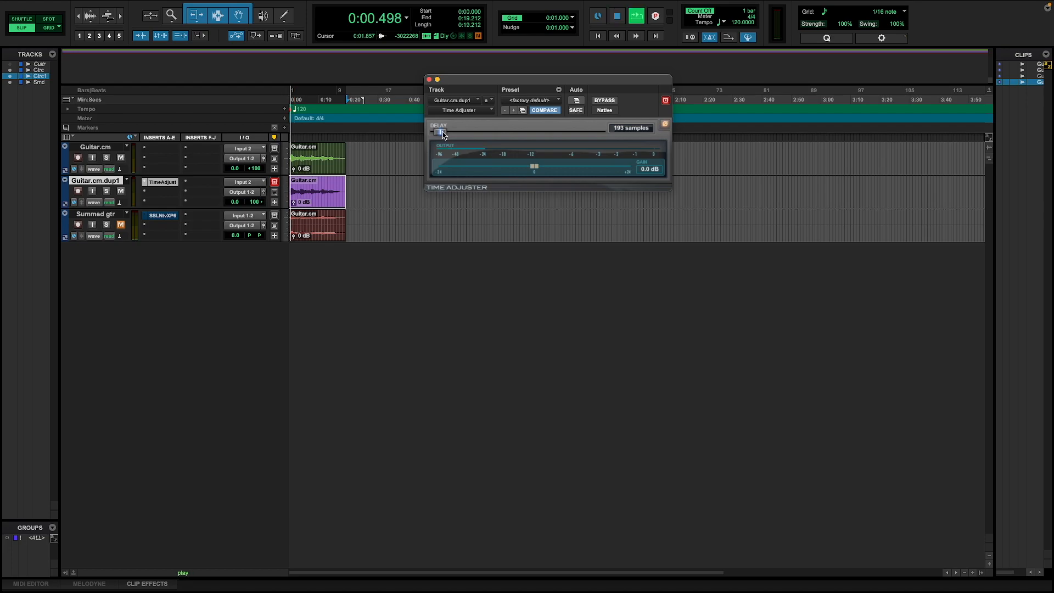
pyautogui.moveTo(444, 135)
pyautogui.mouseDown()
pyautogui.moveTo(462, 134)
pyautogui.moveTo(442, 133)
pyautogui.mouseUp()
pyautogui.press('space')
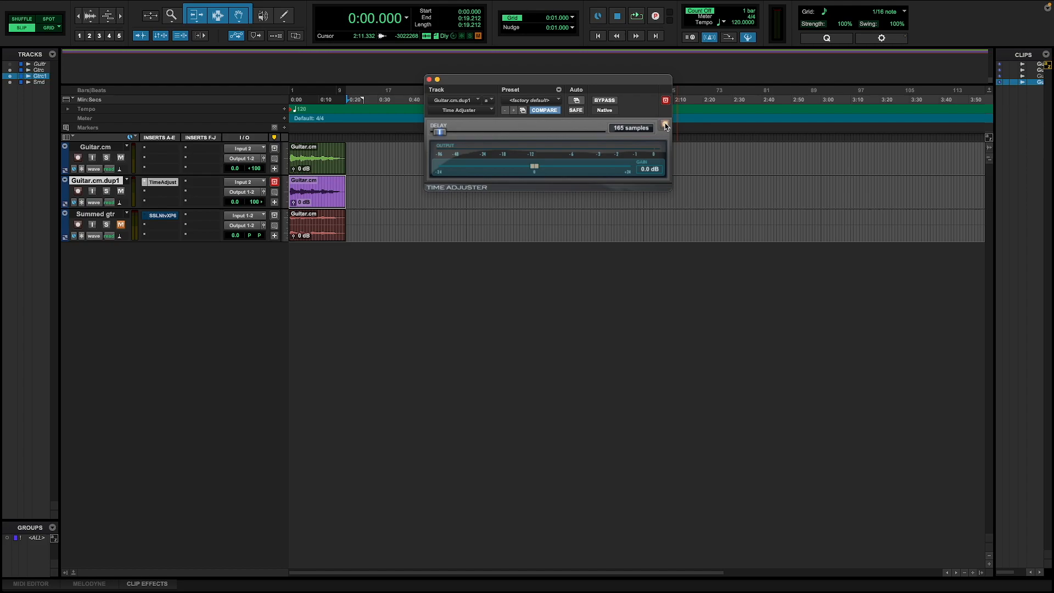
pyautogui.press('space')
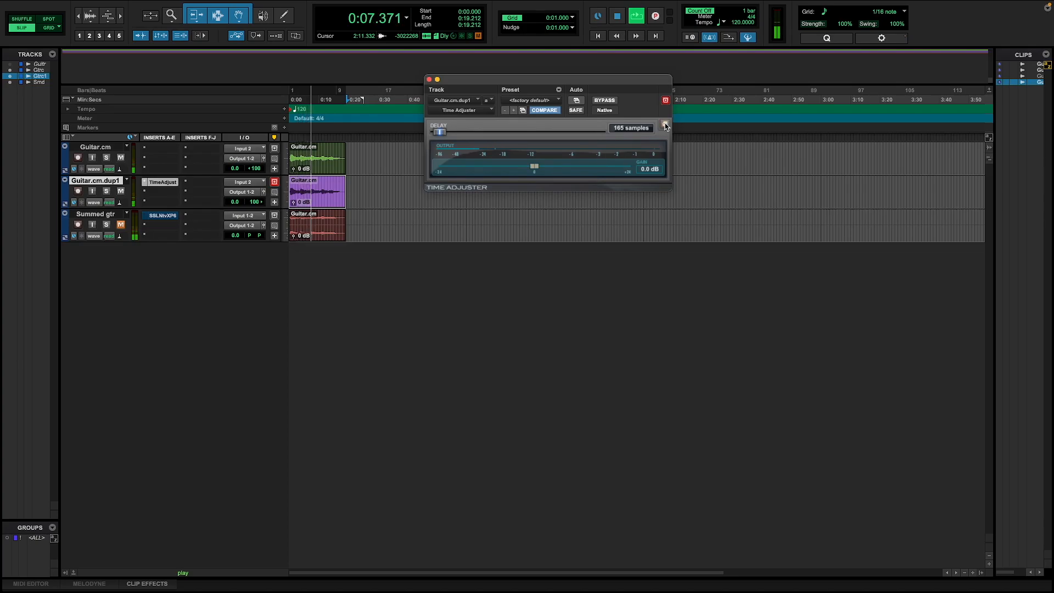
pyautogui.press('space')
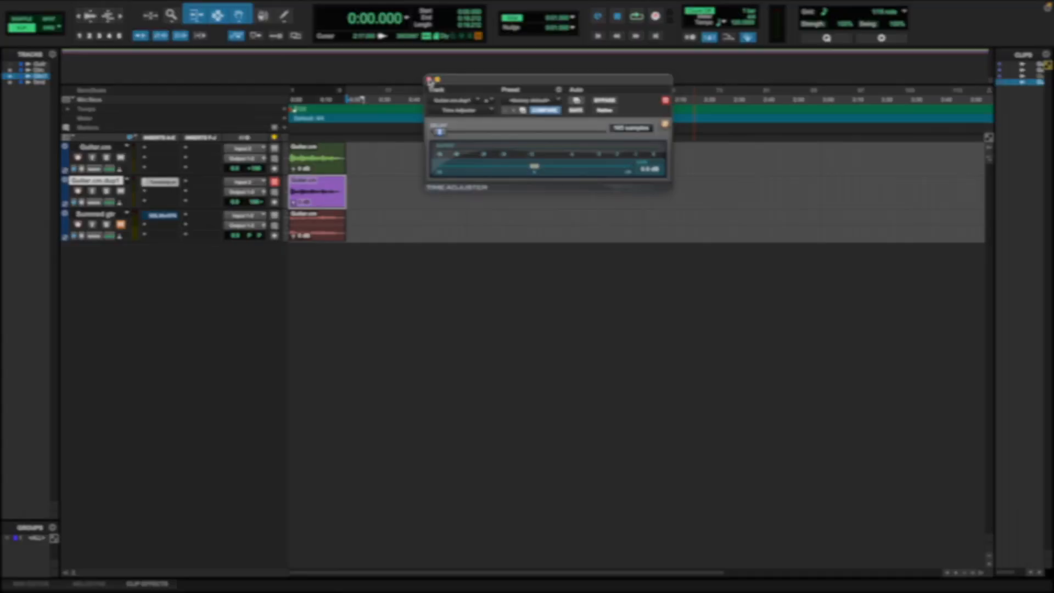
pyautogui.click(430, 80)
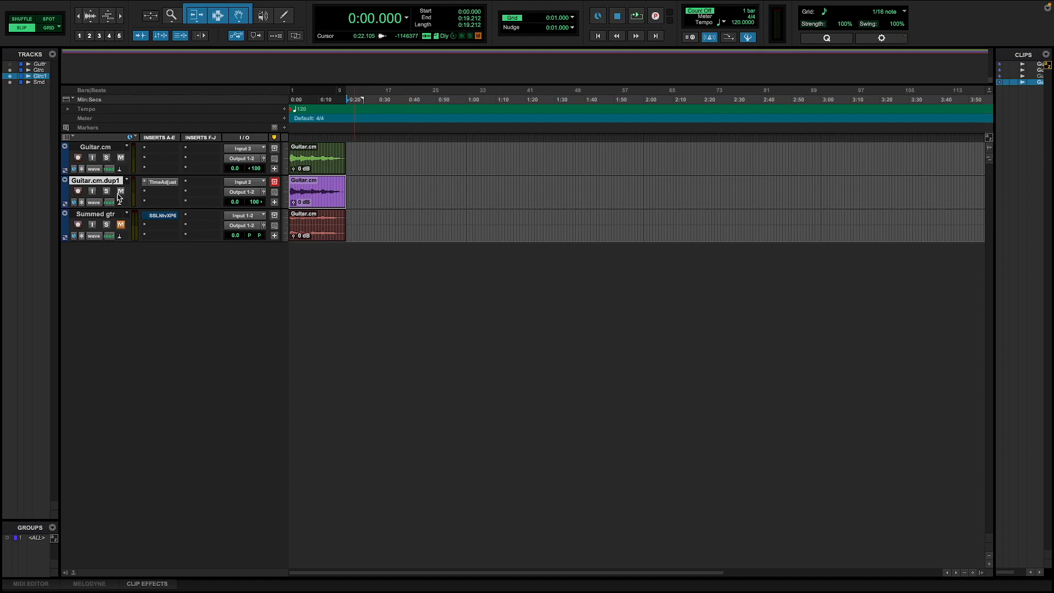
# Step: Unmute the Summed gtr track and mute the Guitar.cm and Guitar.cm.dup1 tracks
pyautogui.click(112, 215)
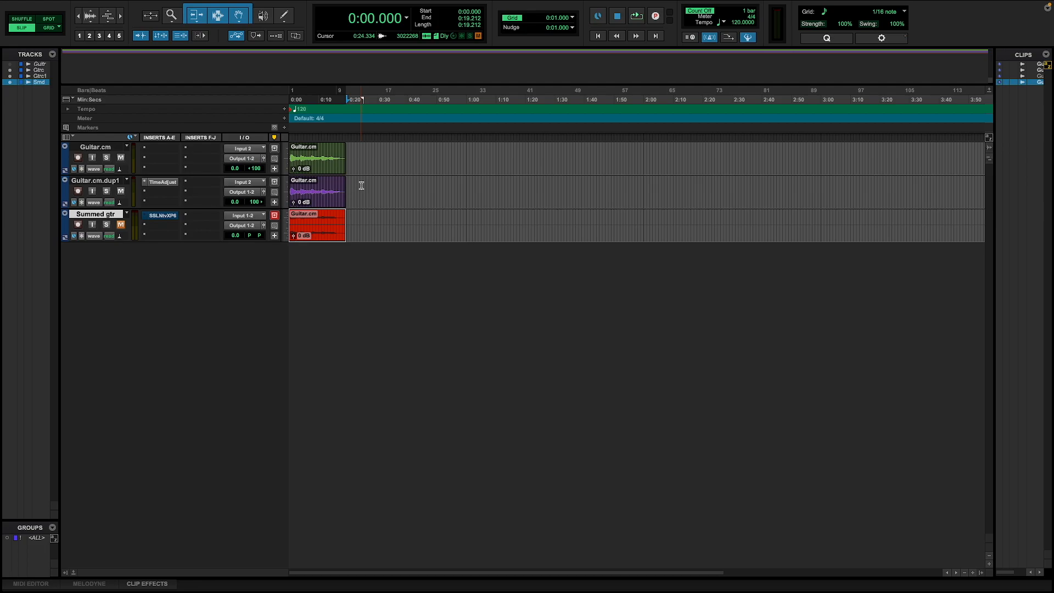
pyautogui.click(121, 225)
pyautogui.click(120, 157)
pyautogui.click(120, 191)
pyautogui.click(364, 234)
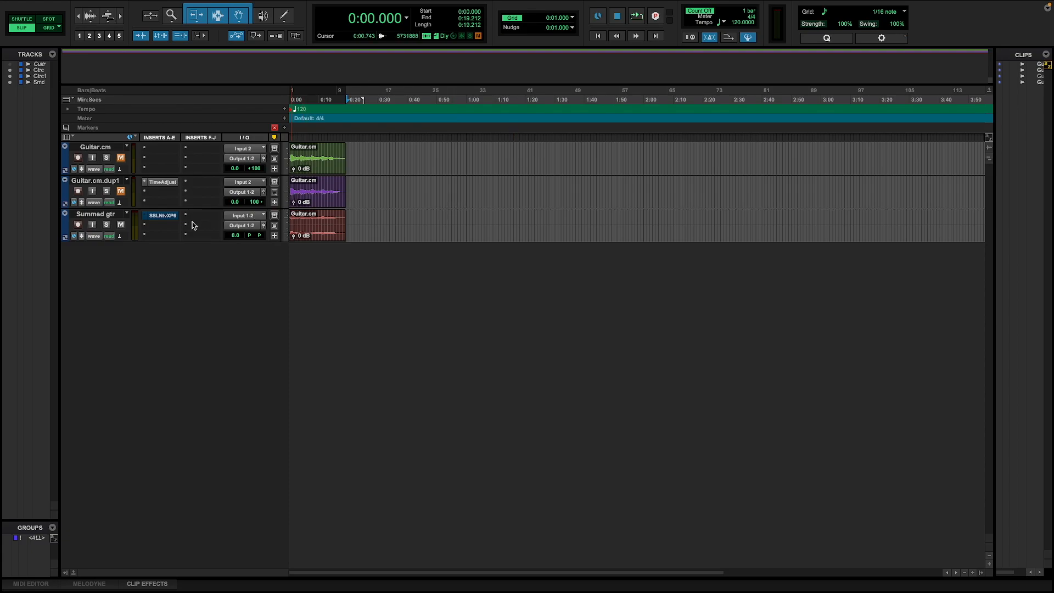
# Step: Enable the SSL X-Phase insert on the Summed gtr track and open its plug-in window
pyautogui.click(327, 159)
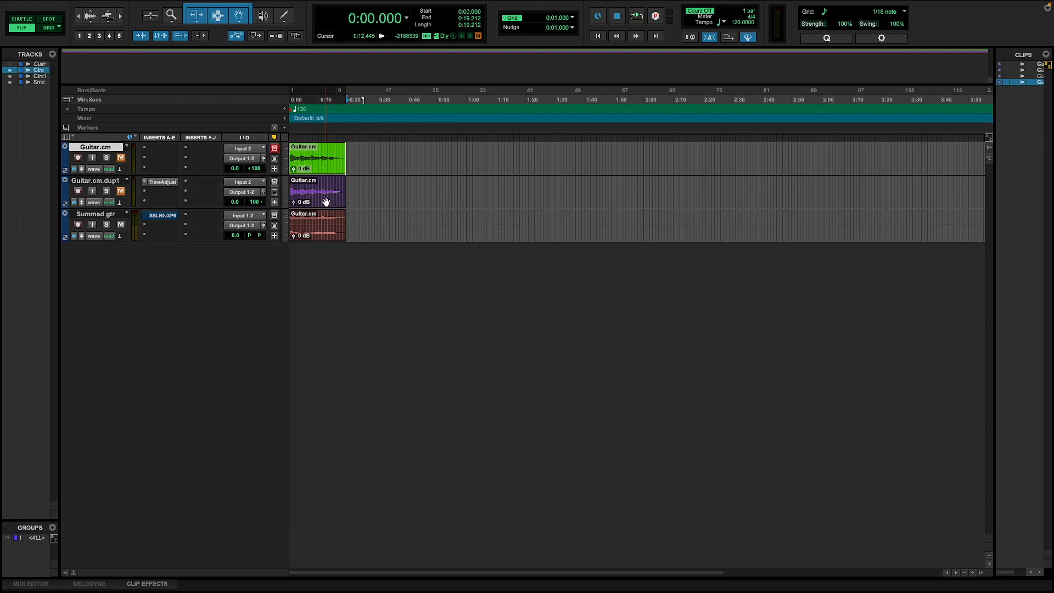
pyautogui.keyDown('shift'); pyautogui.click(326, 203); pyautogui.keyUp('shift')
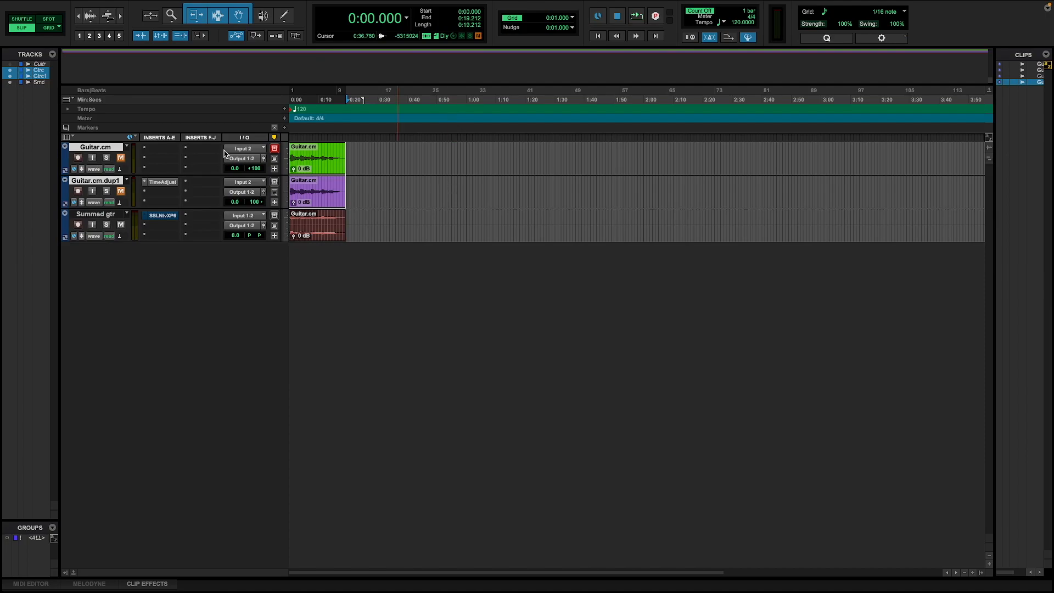
pyautogui.click(327, 233)
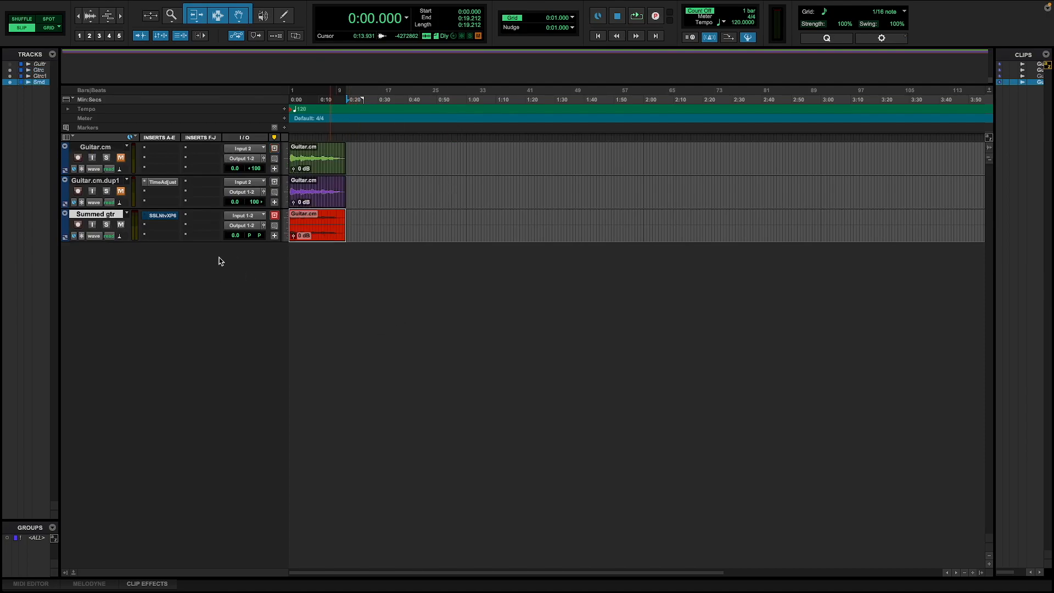
pyautogui.click(162, 217)
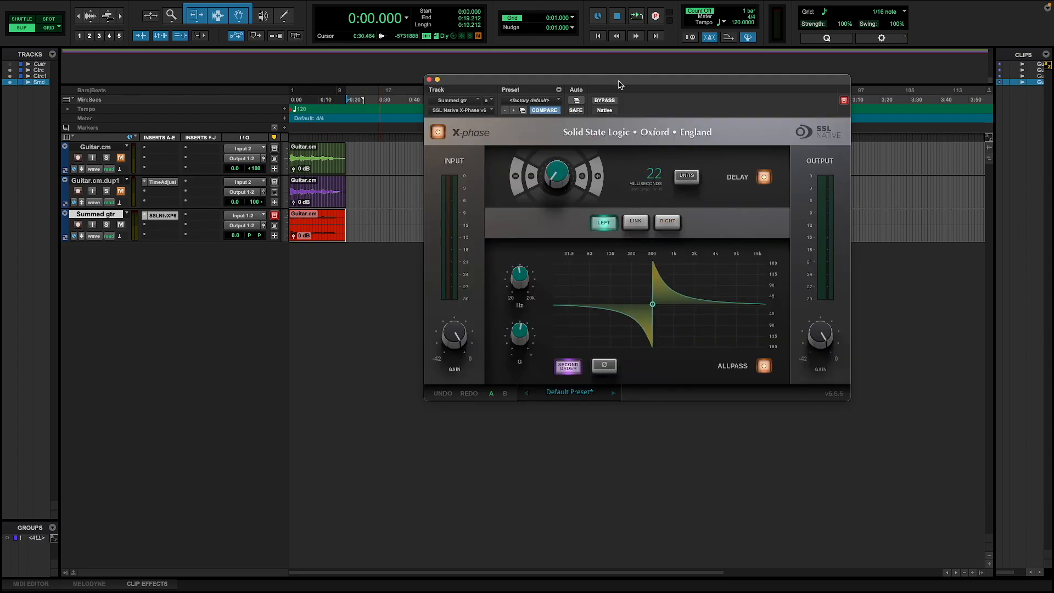
pyautogui.moveTo(624, 83); pyautogui.dragTo(541, 77)
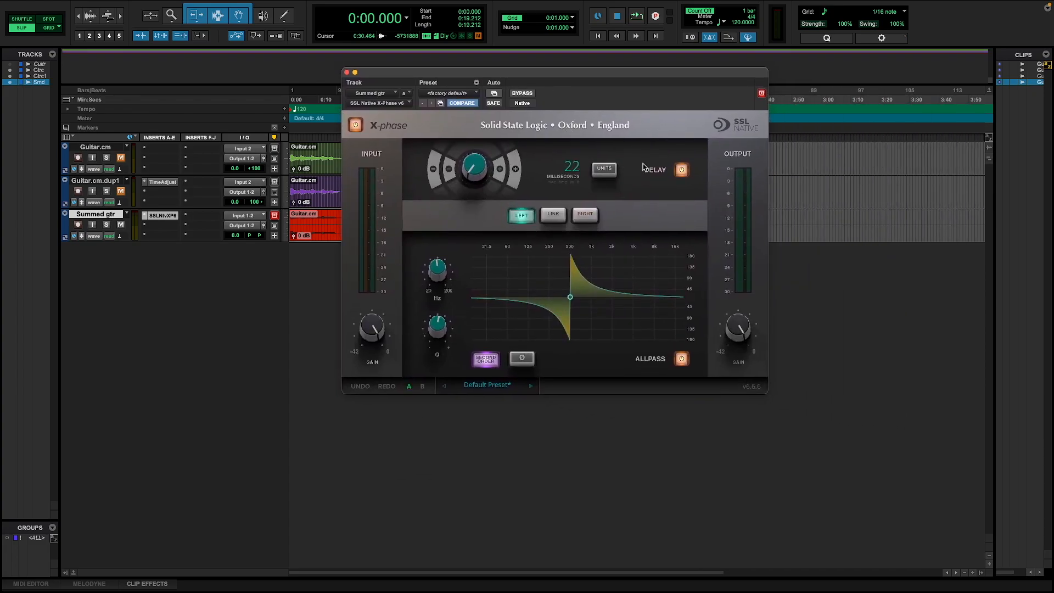
# Step: Compare the right and left channel settings in X-Phase, ending on the left channel
pyautogui.click(586, 215)
pyautogui.click(522, 216)
pyautogui.click(587, 215)
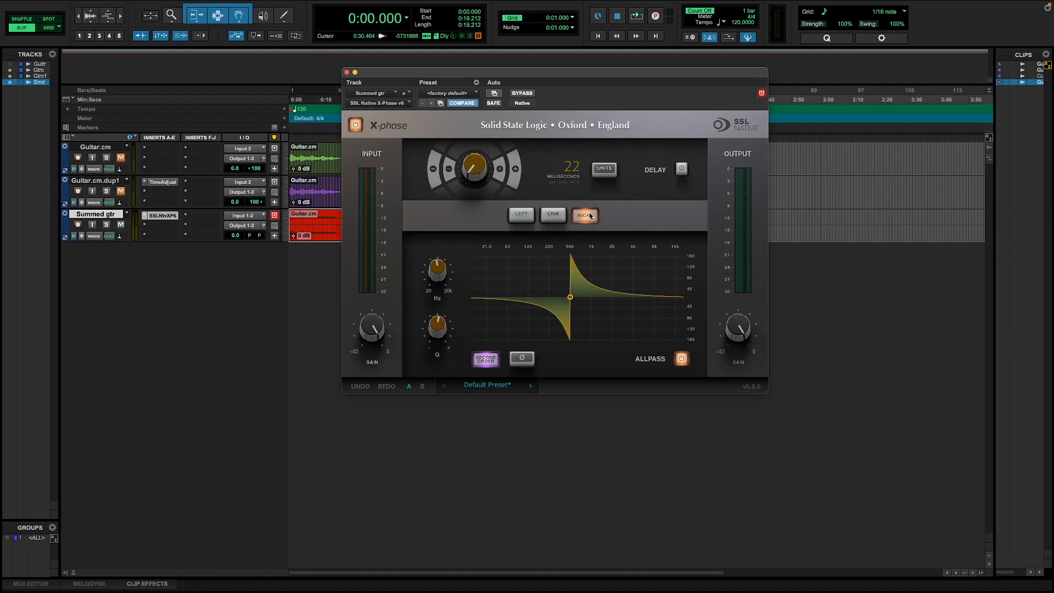
pyautogui.click(526, 218)
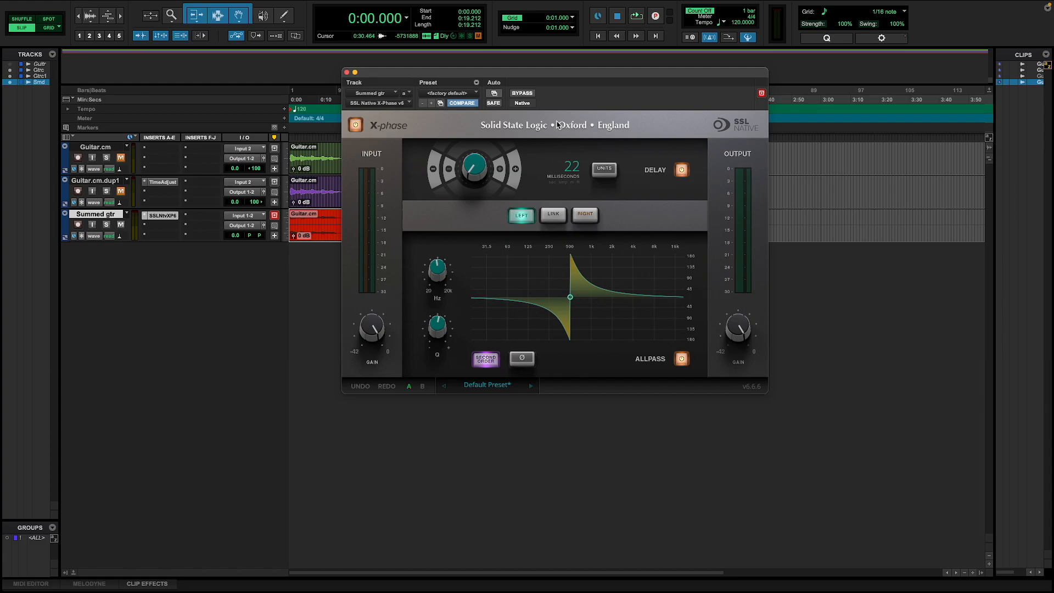
# Step: Play the Summed gtr track while switching the left channel's allpass phase inversion on and back off in X-Phase
pyautogui.moveTo(554, 75); pyautogui.dragTo(625, 68)
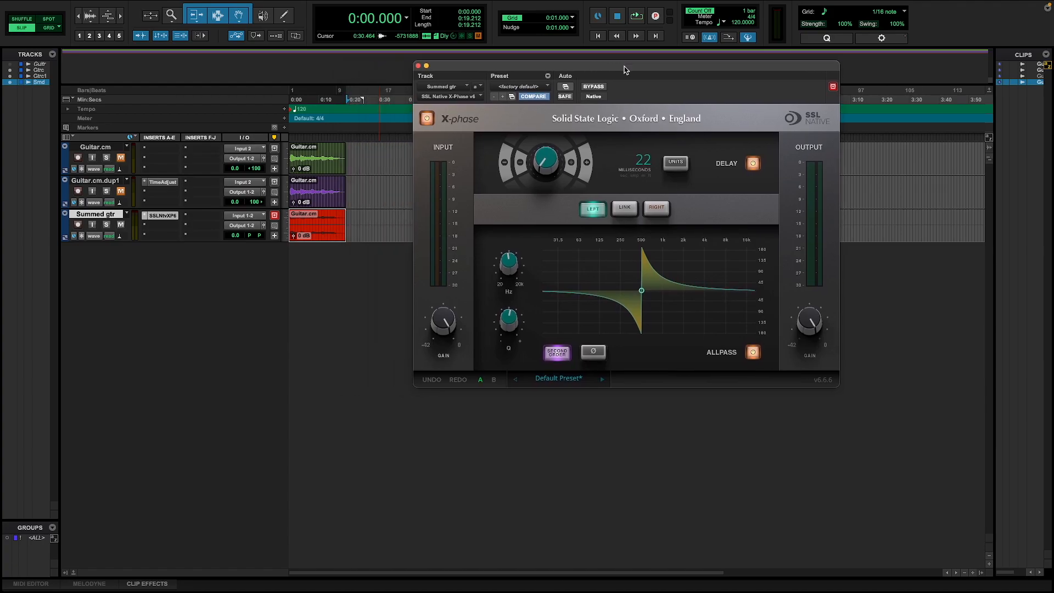
pyautogui.press('space')
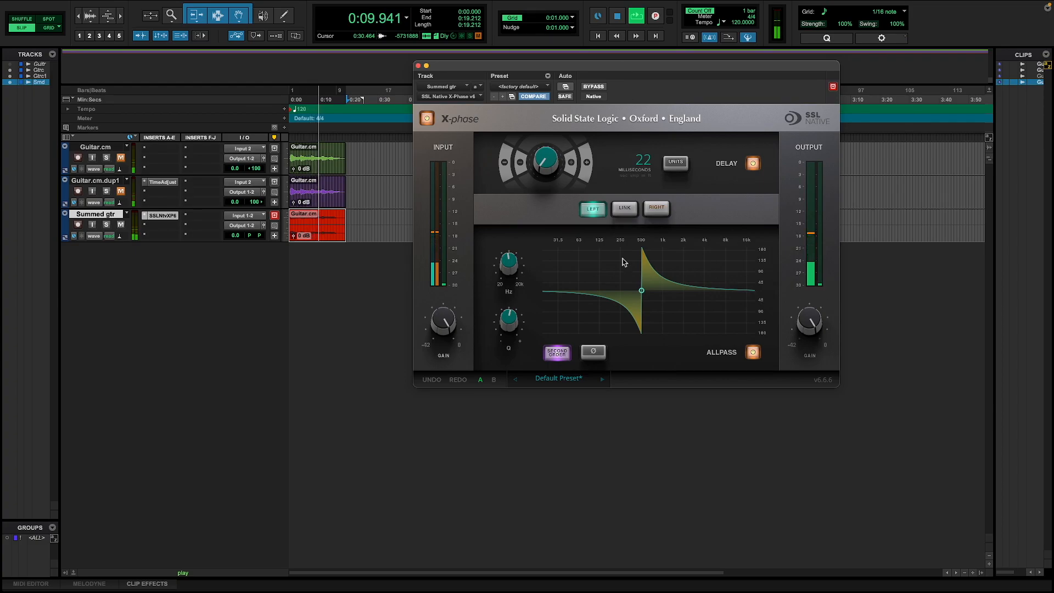
pyautogui.click(588, 355)
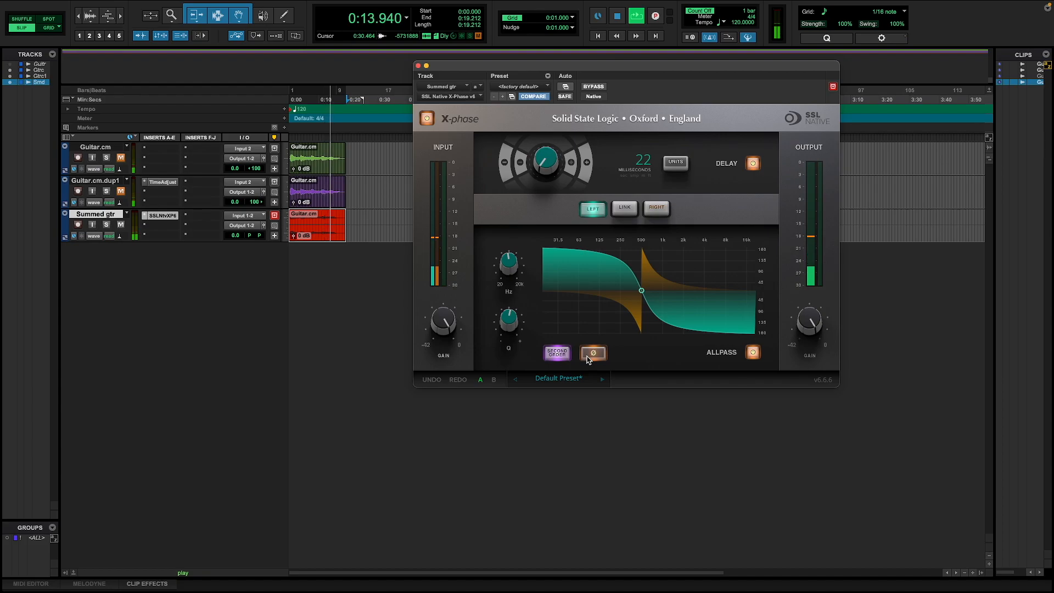
pyautogui.click(588, 356)
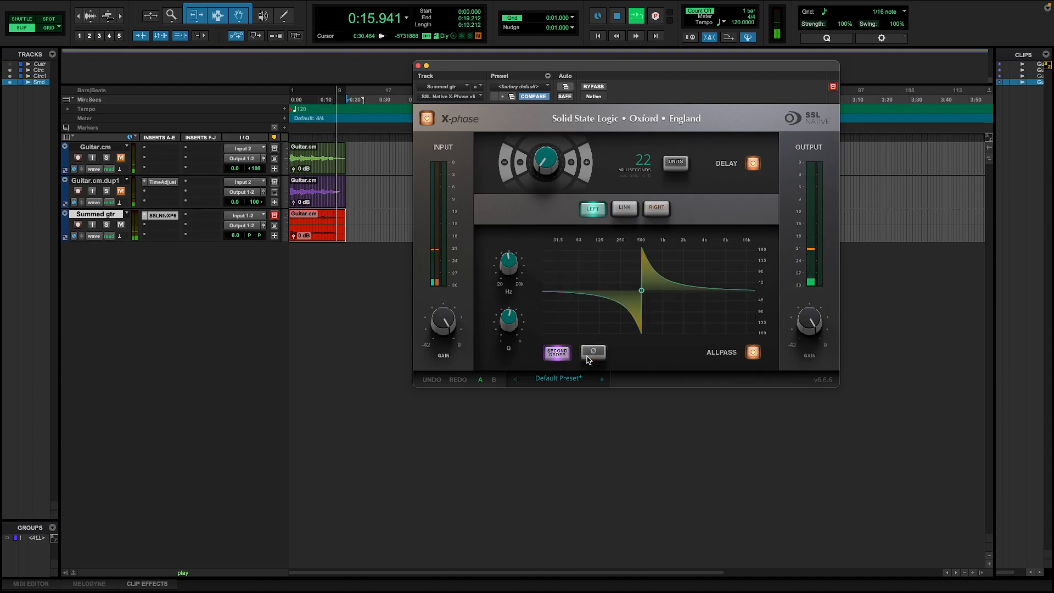
pyautogui.press('space')
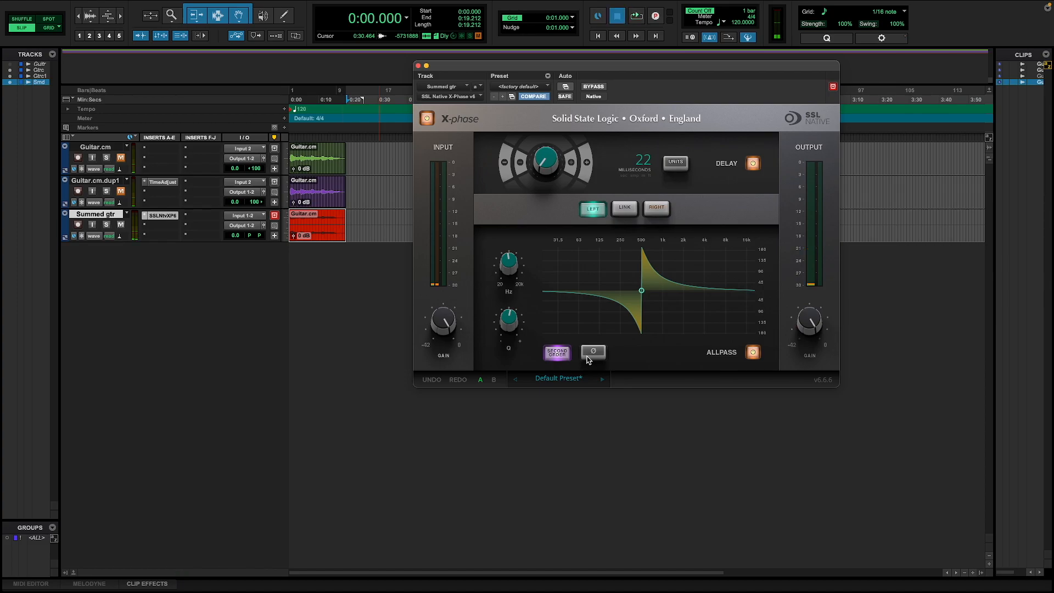